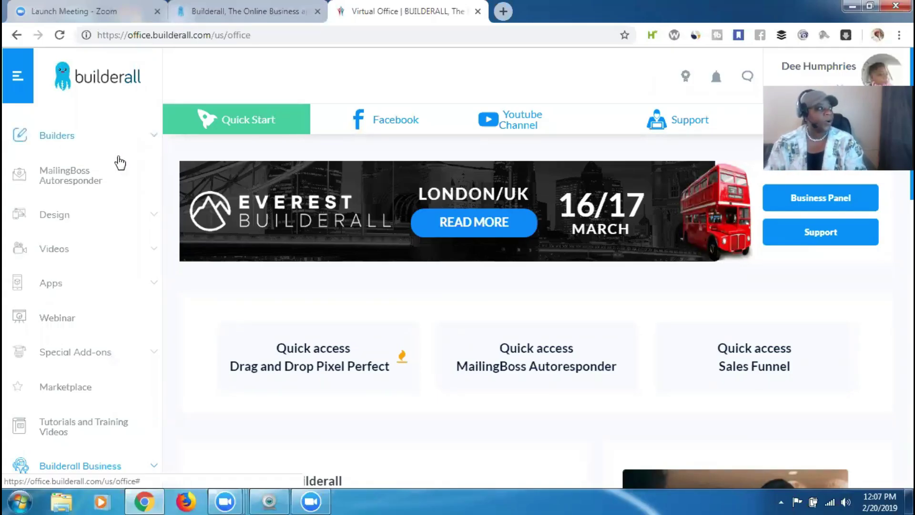
Open the new website template gallery of the Drag and Drop Pixel Perfect builder
click(143, 138)
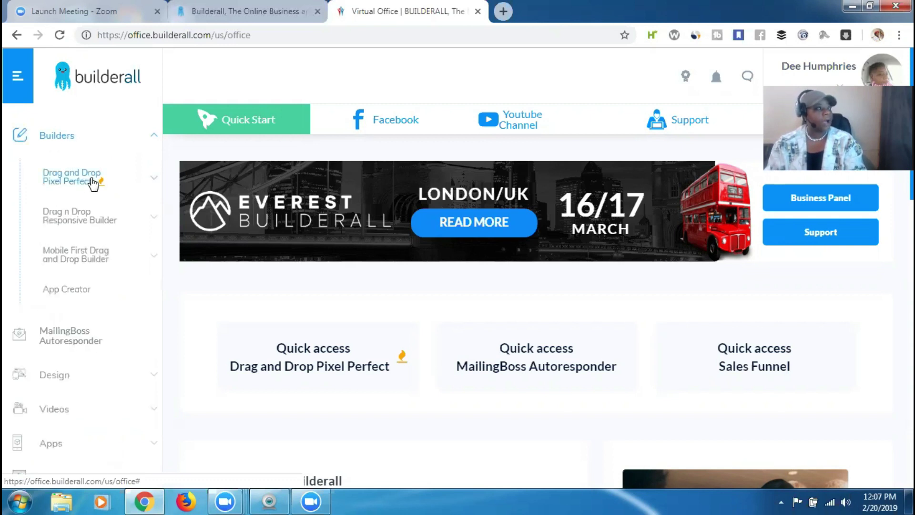
click(93, 182)
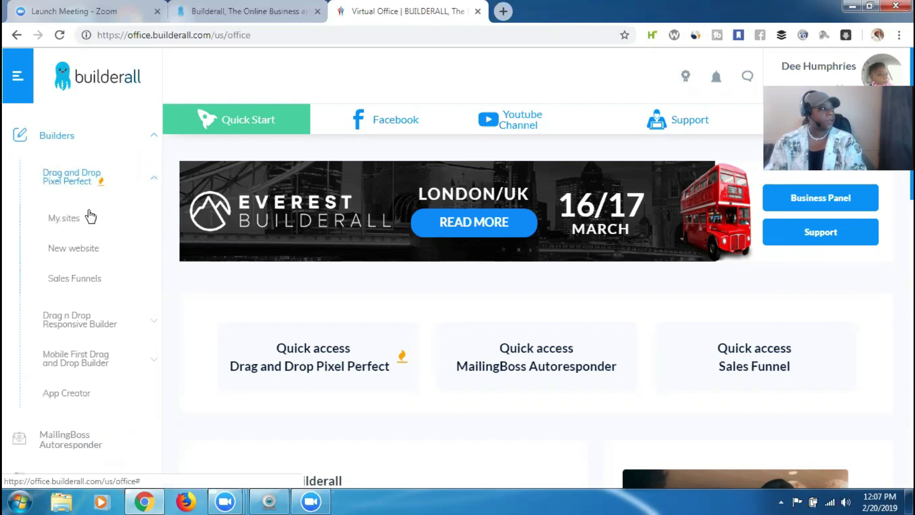
click(91, 252)
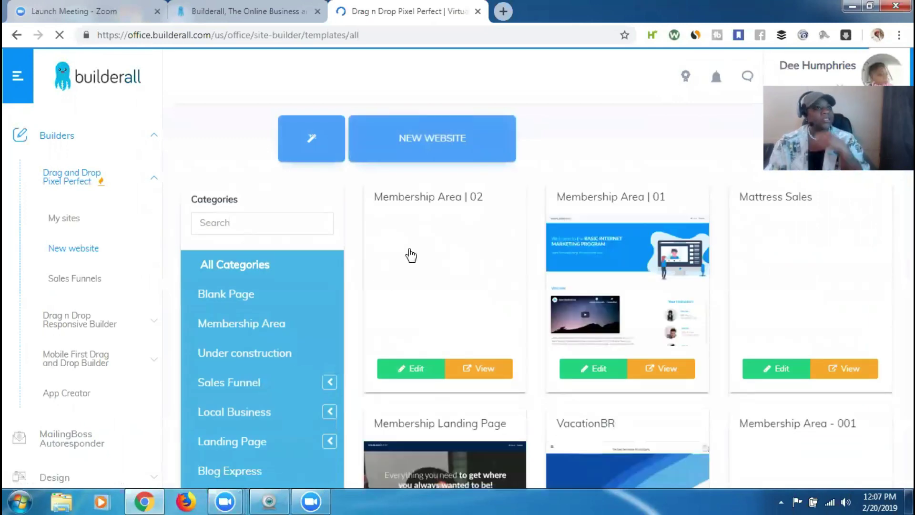
Filter the templates to the Landing Page subcategory and open "Lead Capture - Internet Marketing" for editing, dismissing the email marketing alert
scroll(411, 256, down, 2)
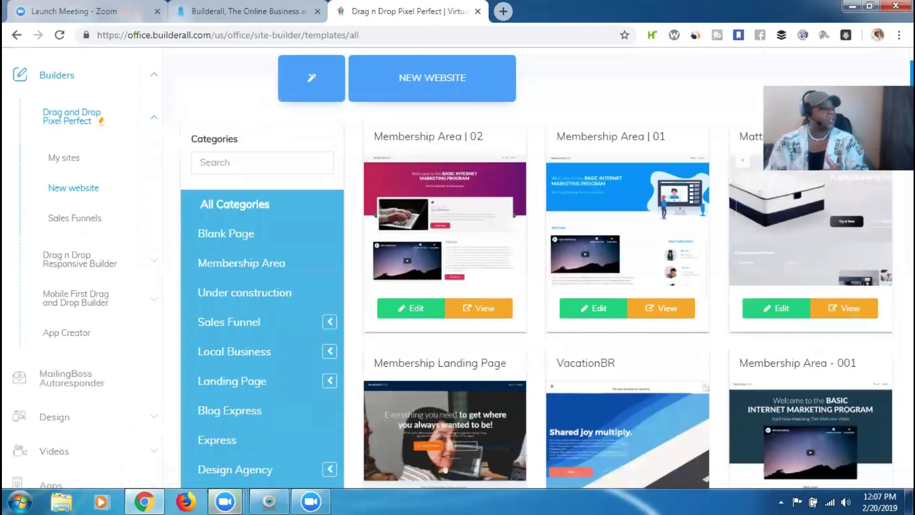
scroll(580, 236, down, 2)
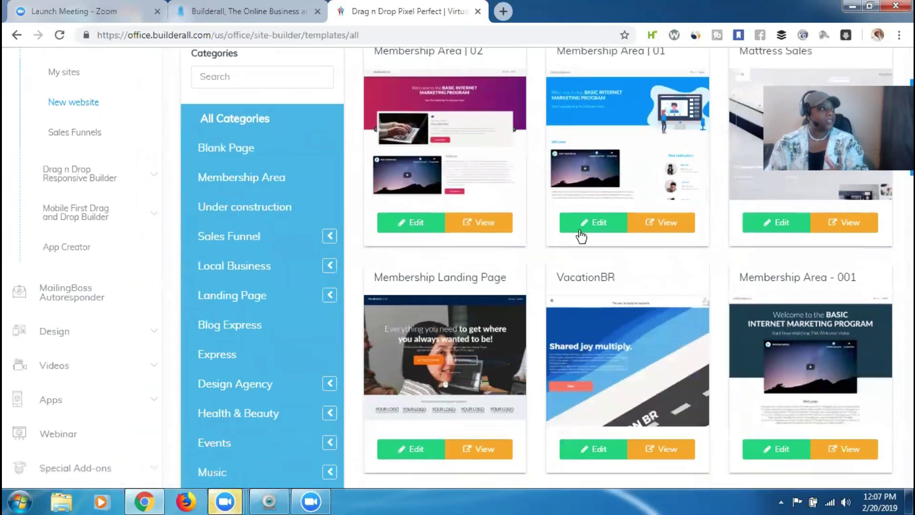
click(327, 298)
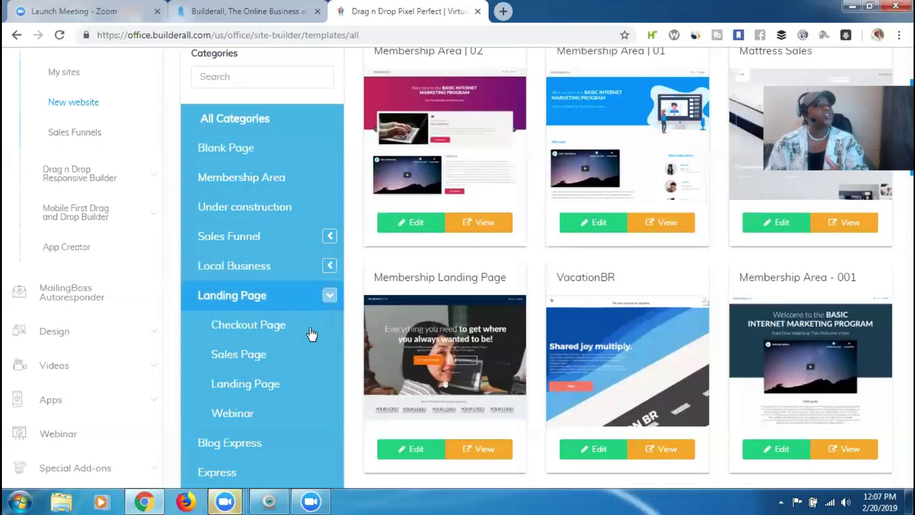
click(267, 384)
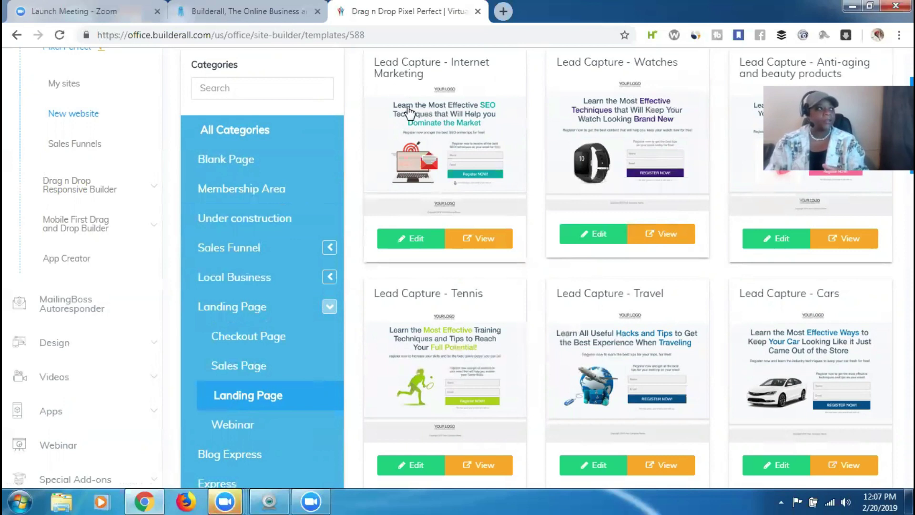
click(413, 244)
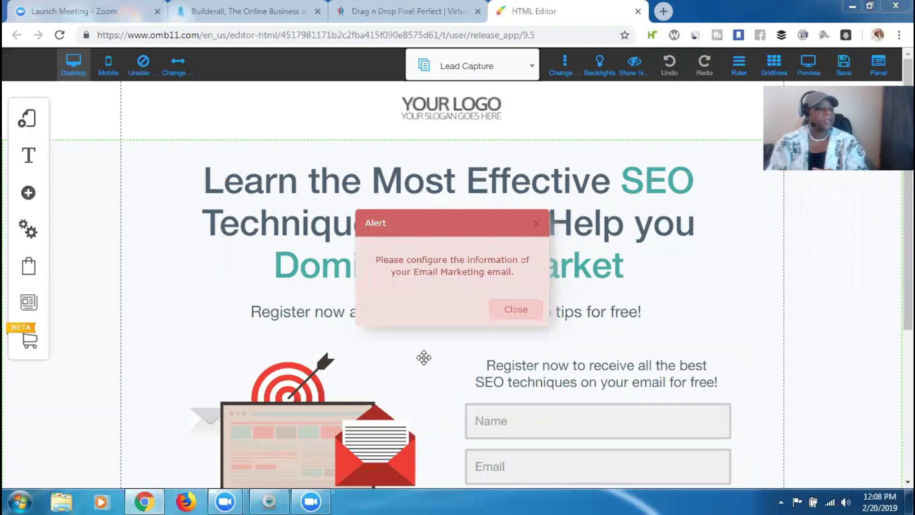
click(515, 309)
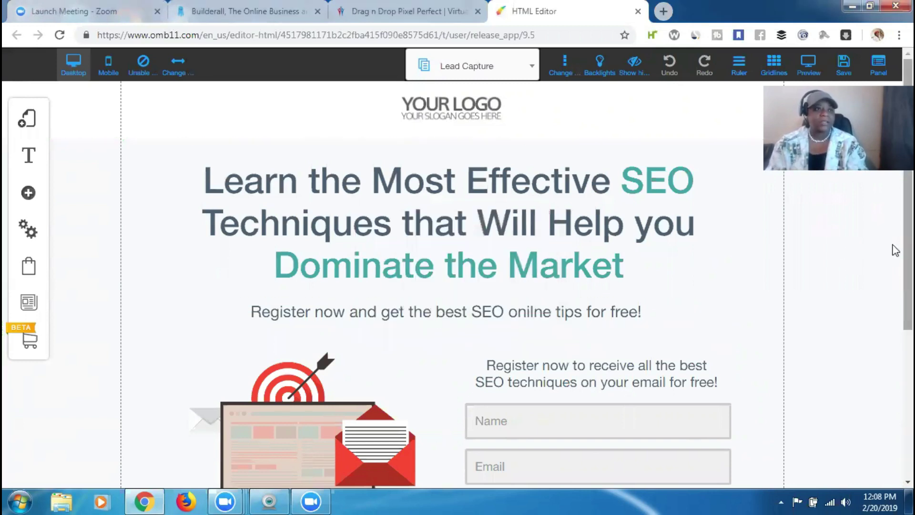
Register the site under the URL name "addadownloadbuttondemo" and save all its changes
click(845, 62)
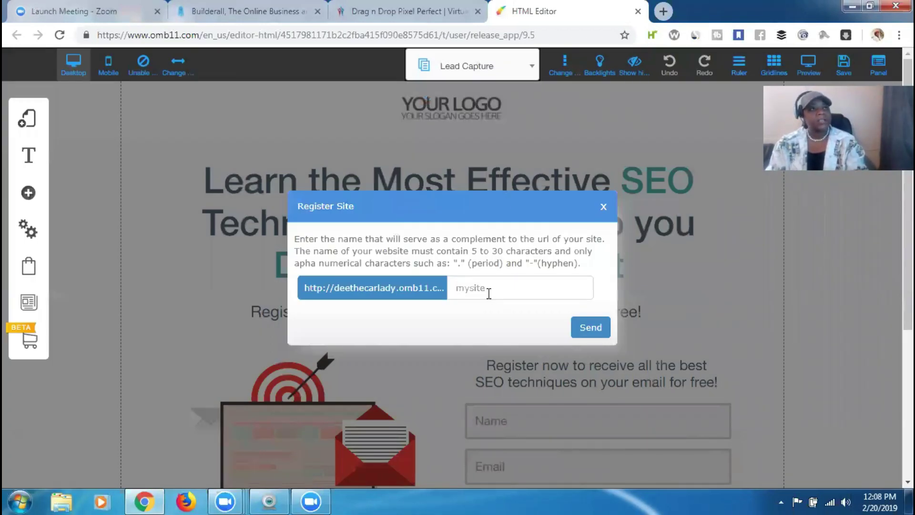
click(474, 284)
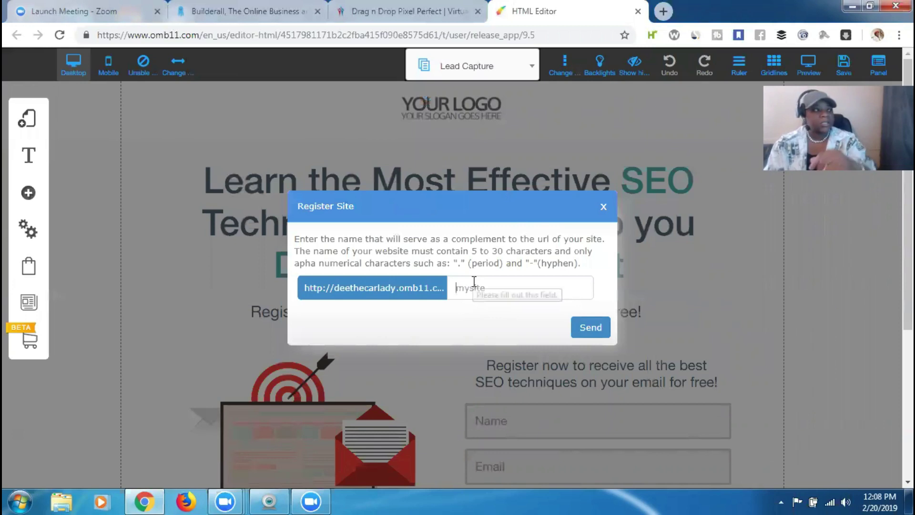
text(add)
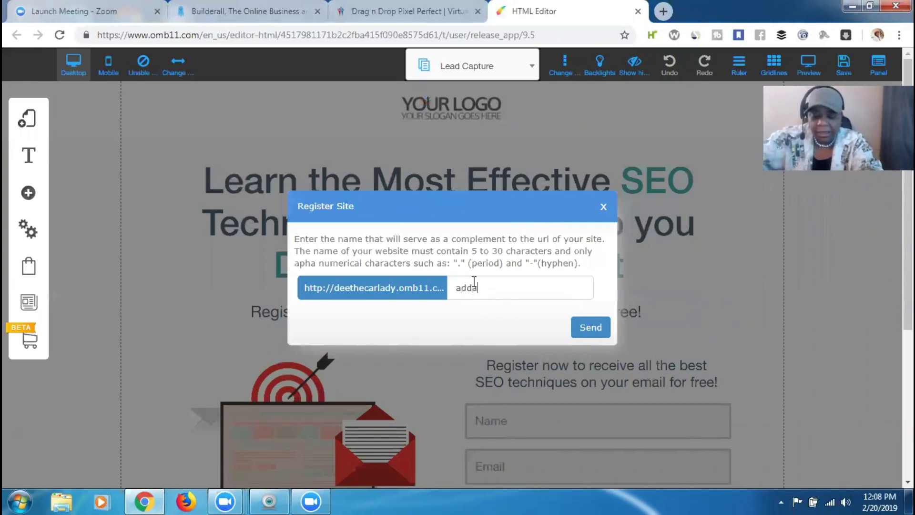
text(adownloa)
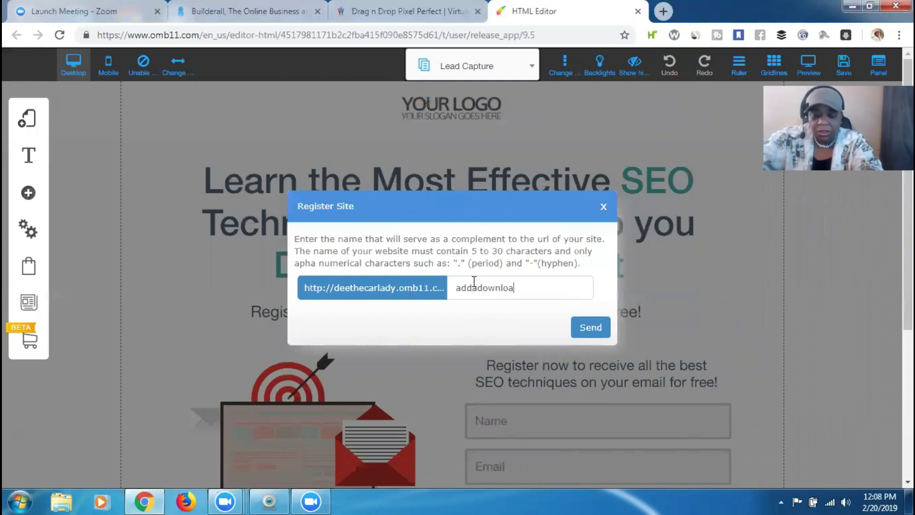
text(dbutton)
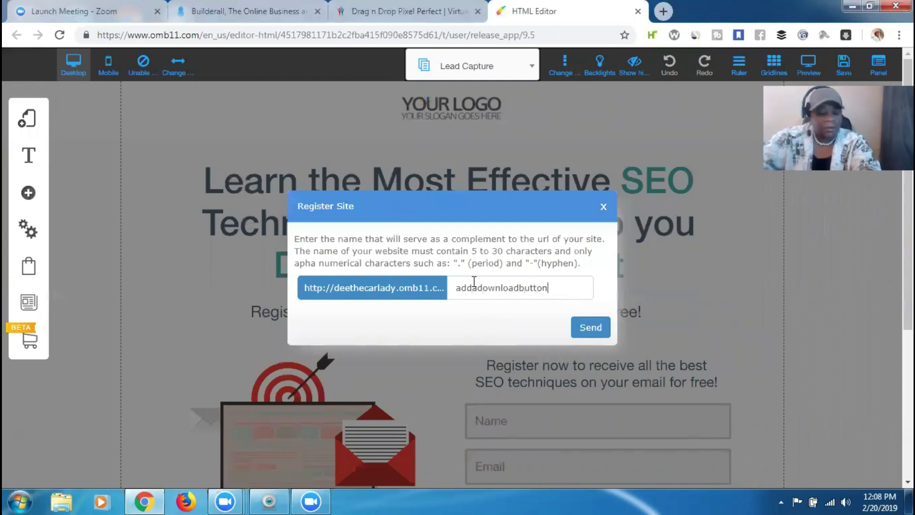
text(demo)
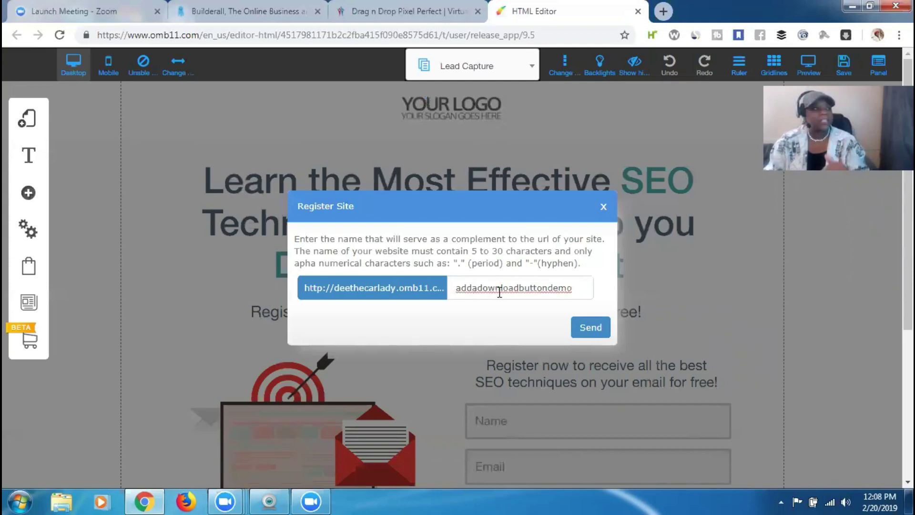
click(591, 328)
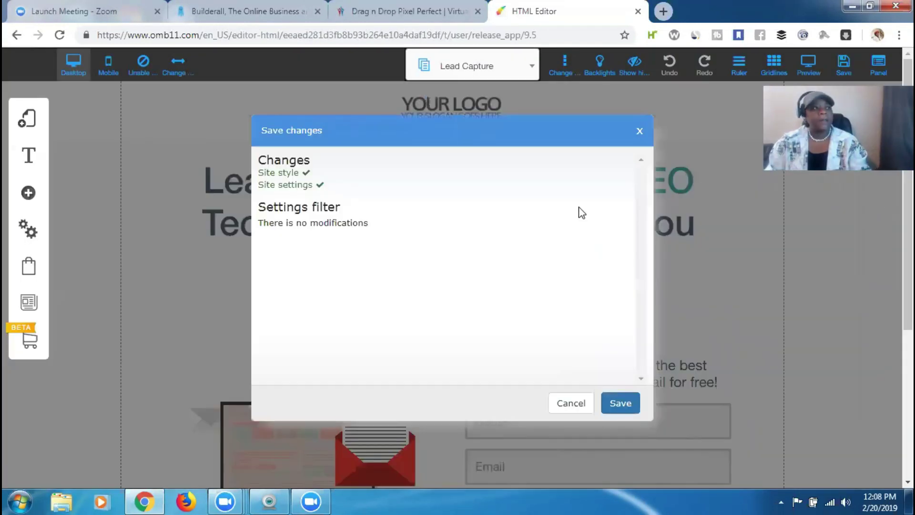
click(620, 403)
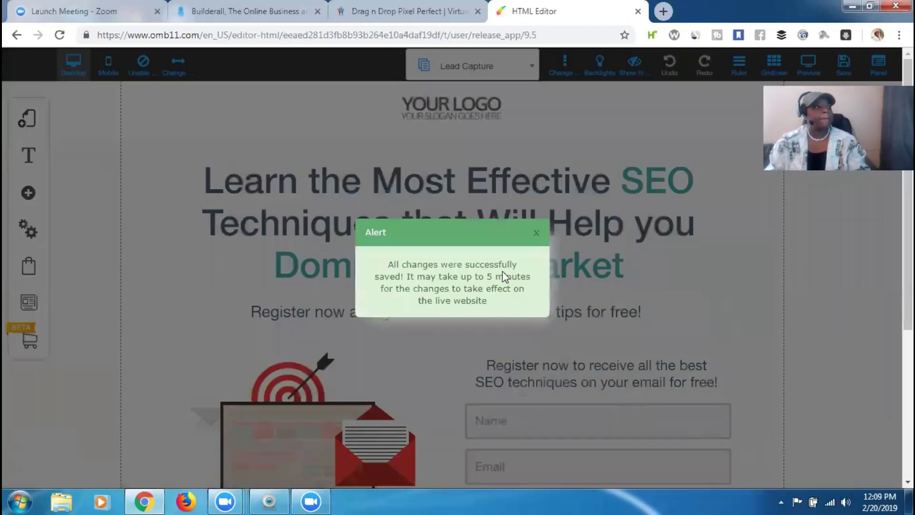
click(536, 234)
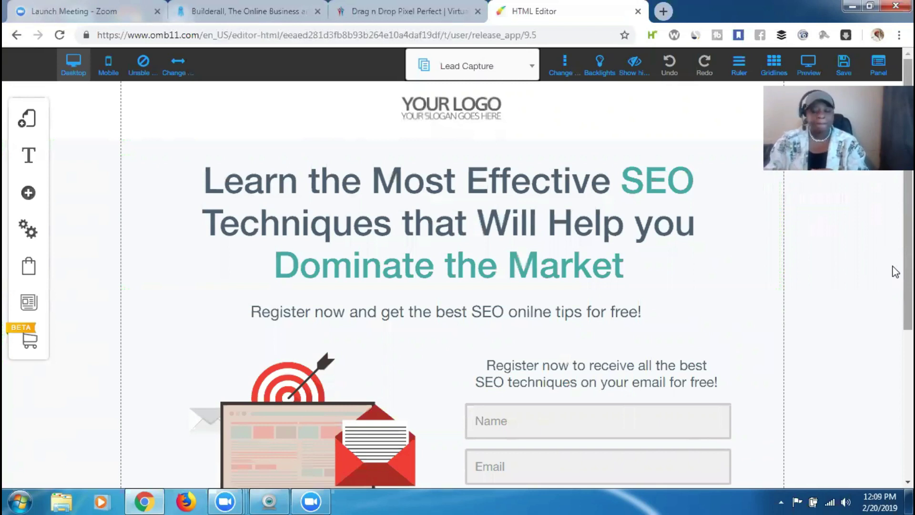
Configure the page's registration form to use MailingBoss with the "demo ba meeting" list
scroll(894, 290, down, 2)
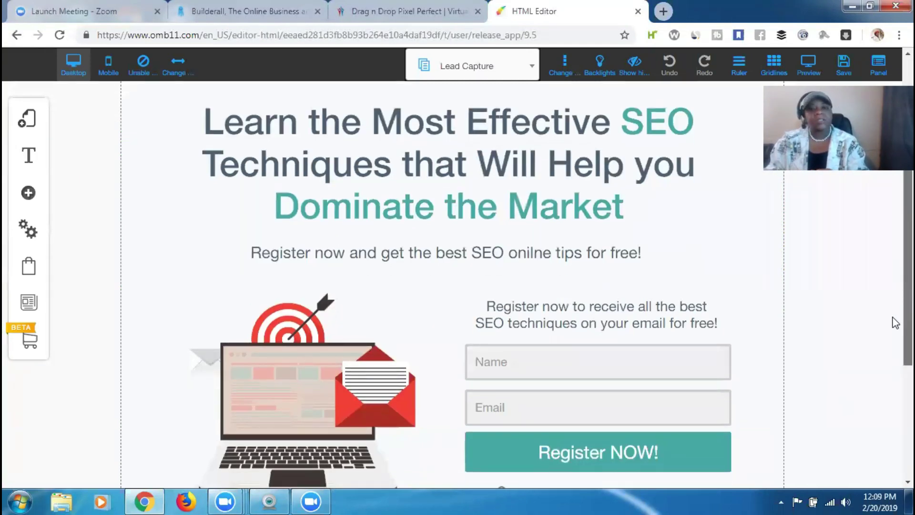
scroll(895, 323, down, 1)
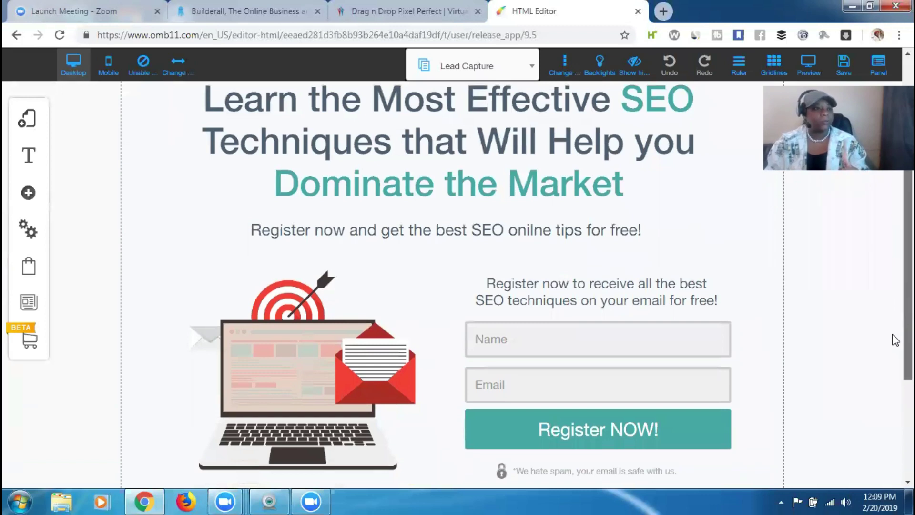
scroll(892, 343, down, 2)
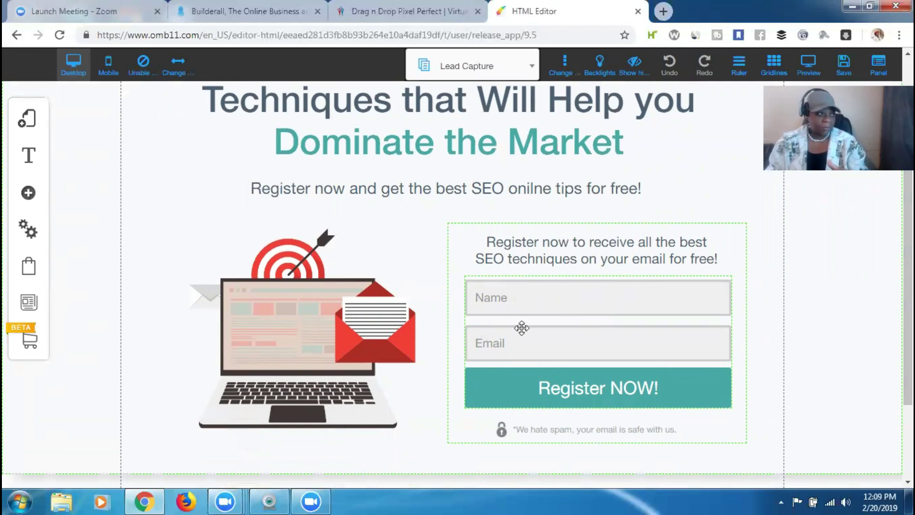
click(582, 336)
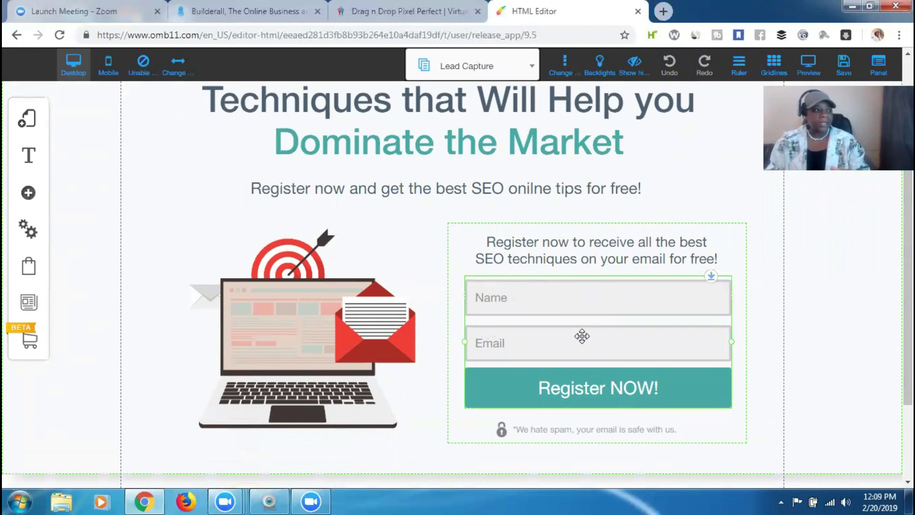
right_click(582, 336)
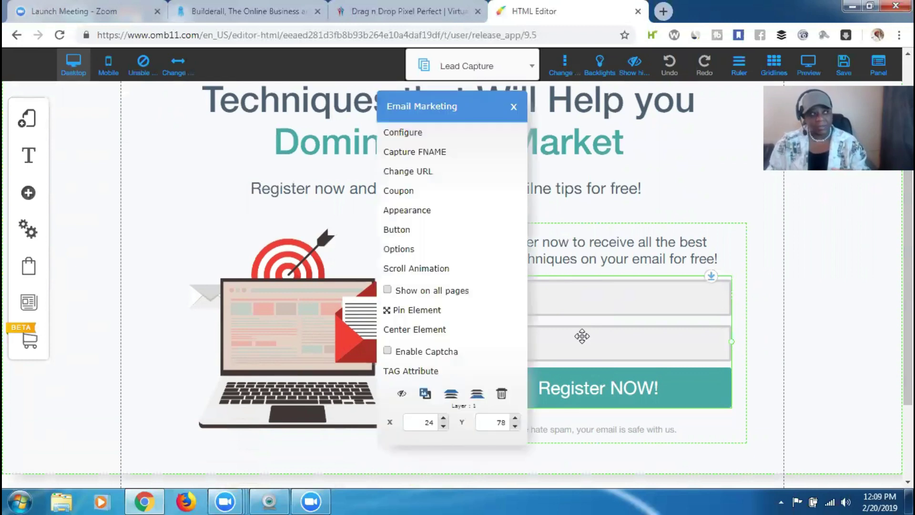
click(410, 136)
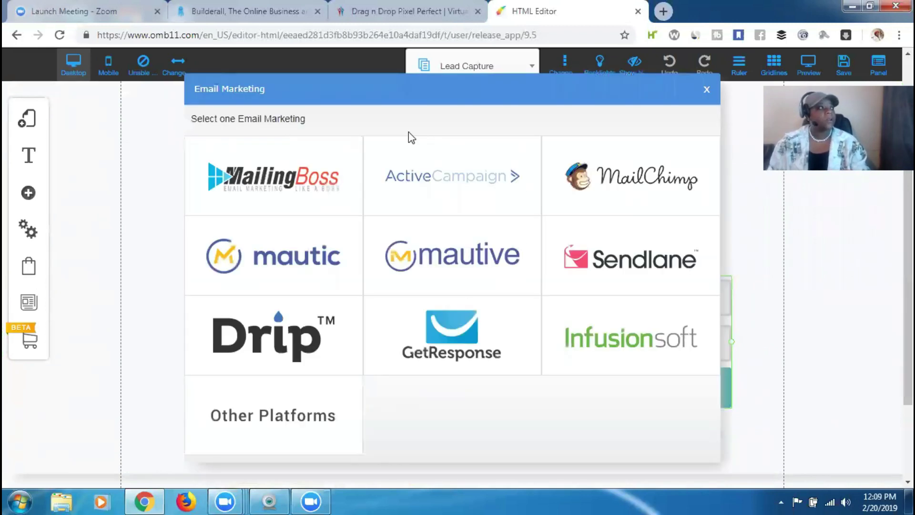
click(288, 187)
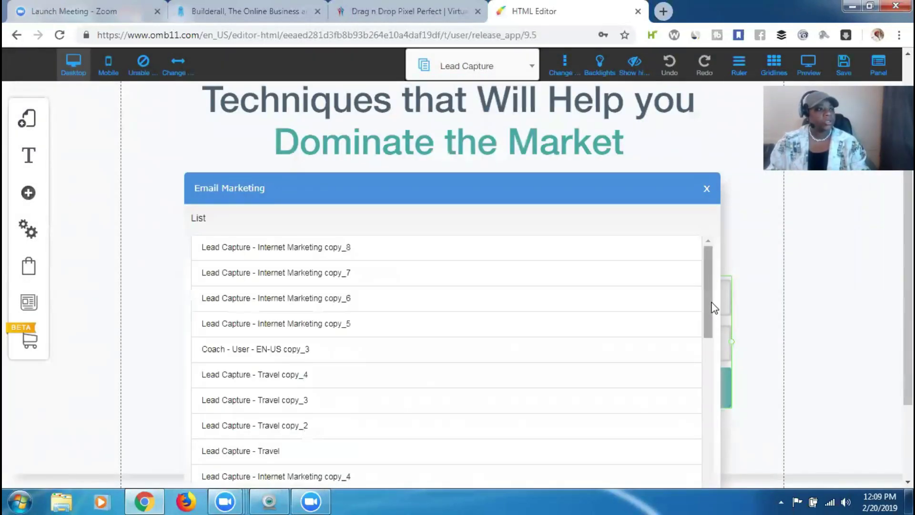
drag(709, 319, 711, 381)
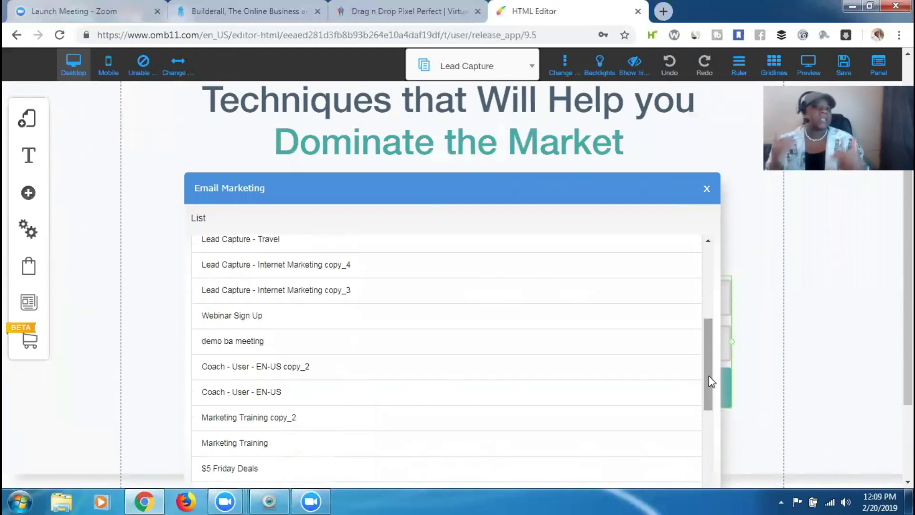
click(582, 341)
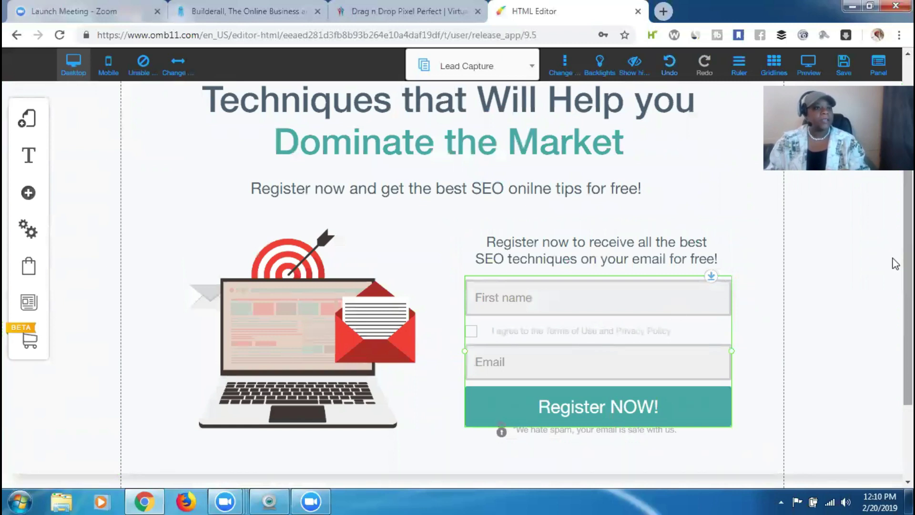
Set the registration form's Pending subscribe URL to the Thank you page, opening in the same tab
scroll(893, 267, down, 1)
scroll(892, 262, up, 1)
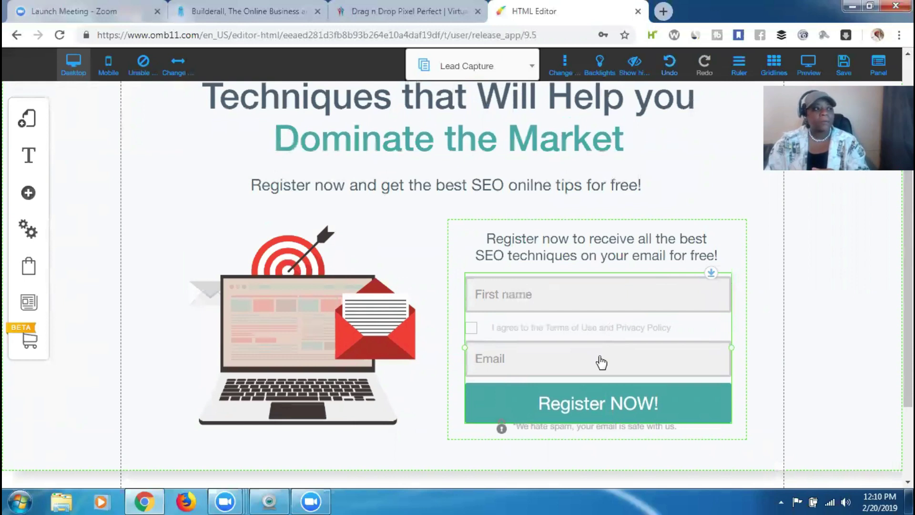
click(558, 370)
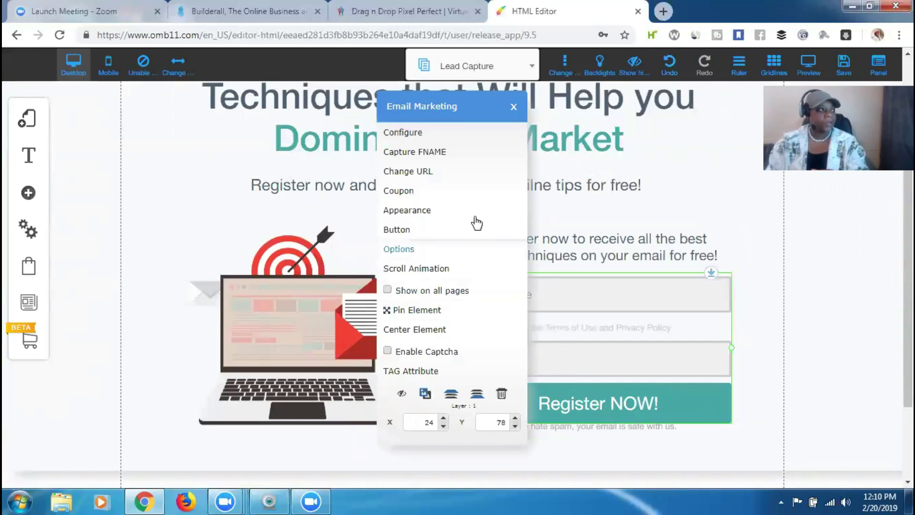
click(422, 172)
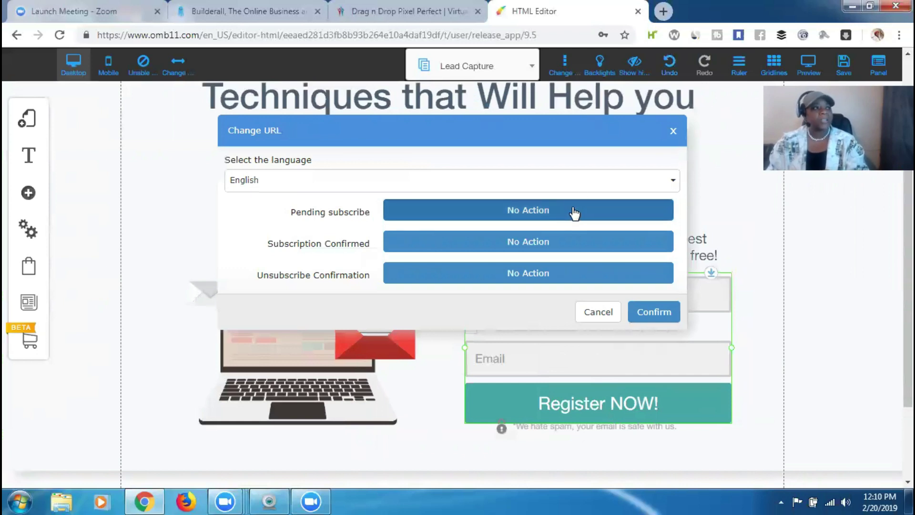
click(574, 212)
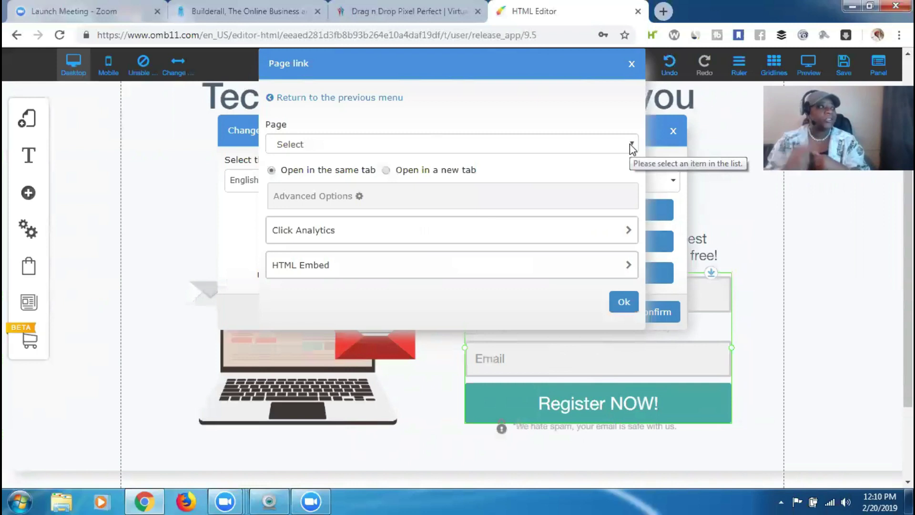
click(630, 144)
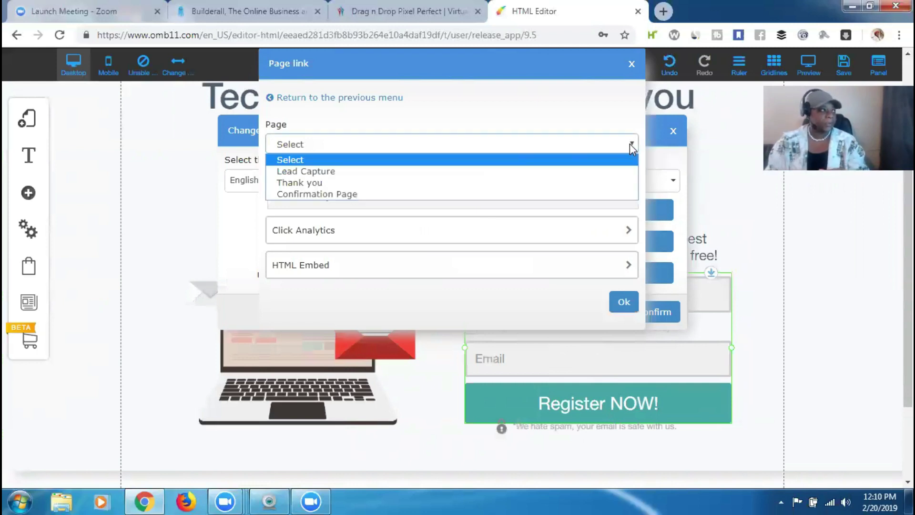
click(340, 186)
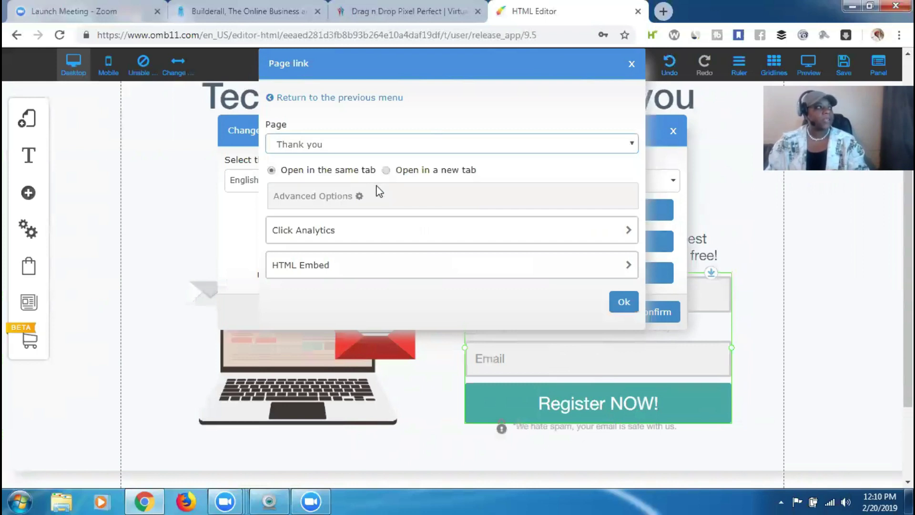
click(624, 303)
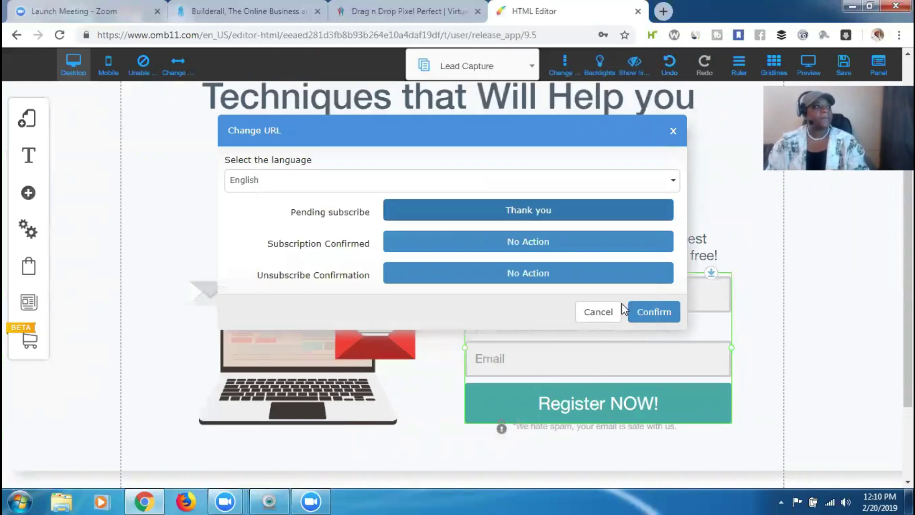
Set the registration form's Subscription Confirmed URL to the Thank you page, opening in the same tab, and save the URL settings
click(461, 248)
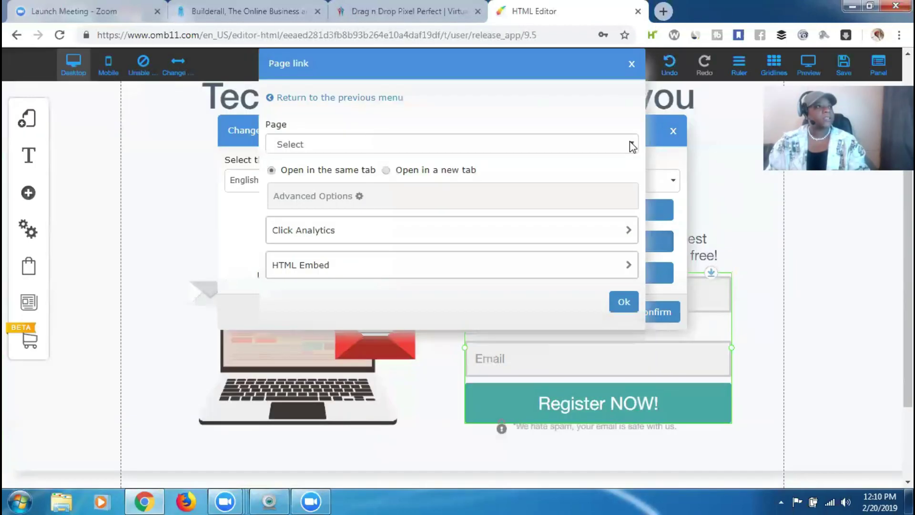
click(632, 144)
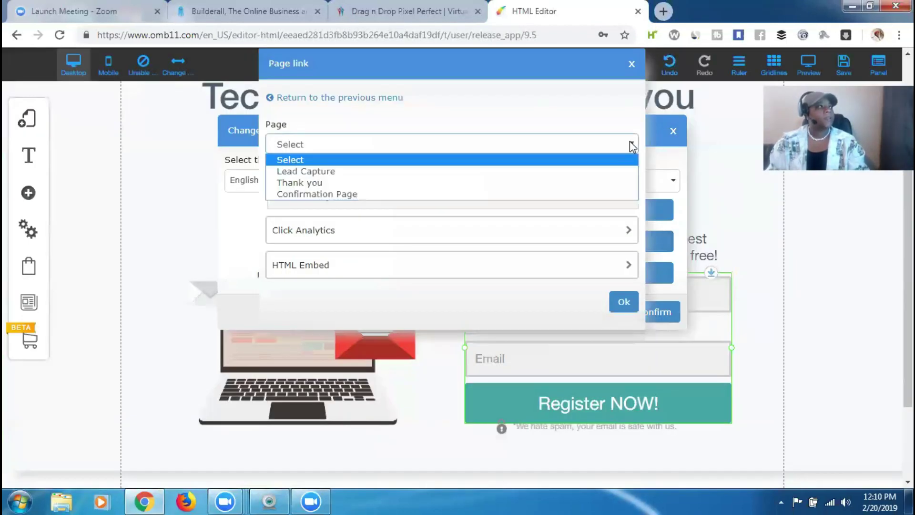
click(622, 184)
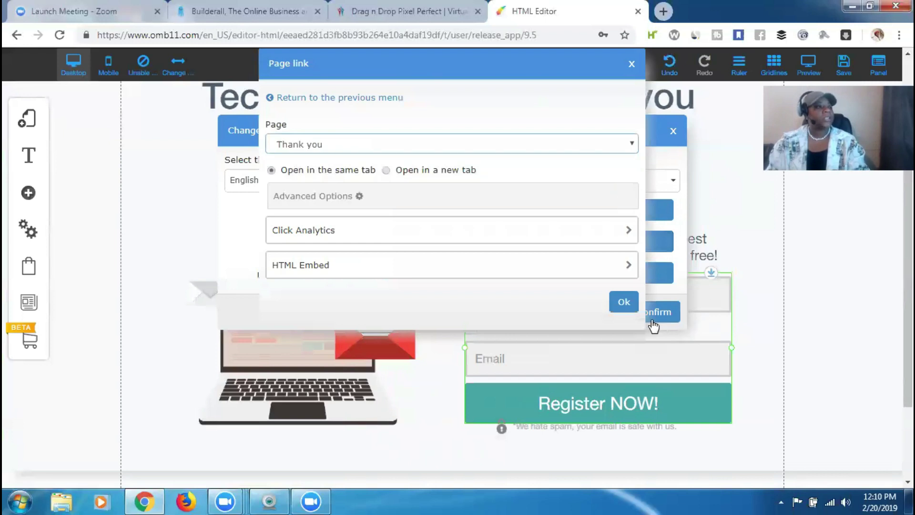
click(628, 309)
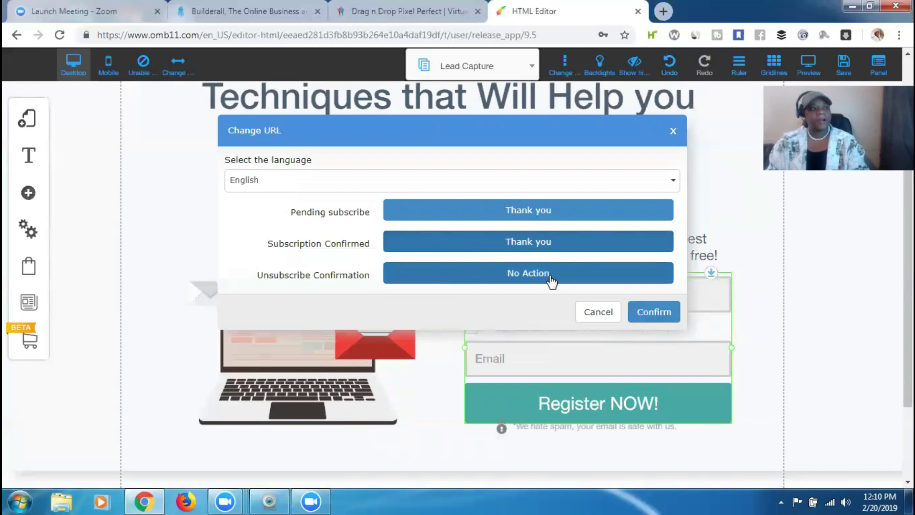
click(659, 312)
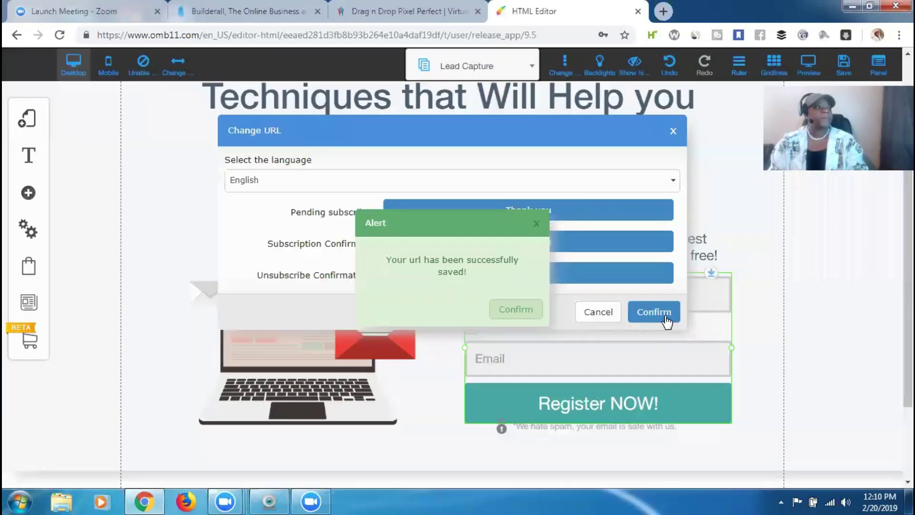
click(516, 310)
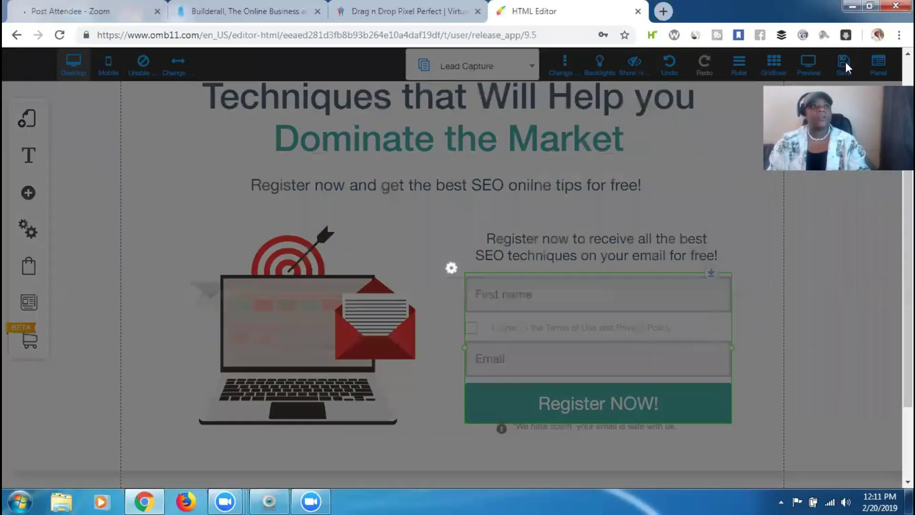
Save the modified Lead Capture page along with the site style and settings, and dismiss the alert
click(844, 63)
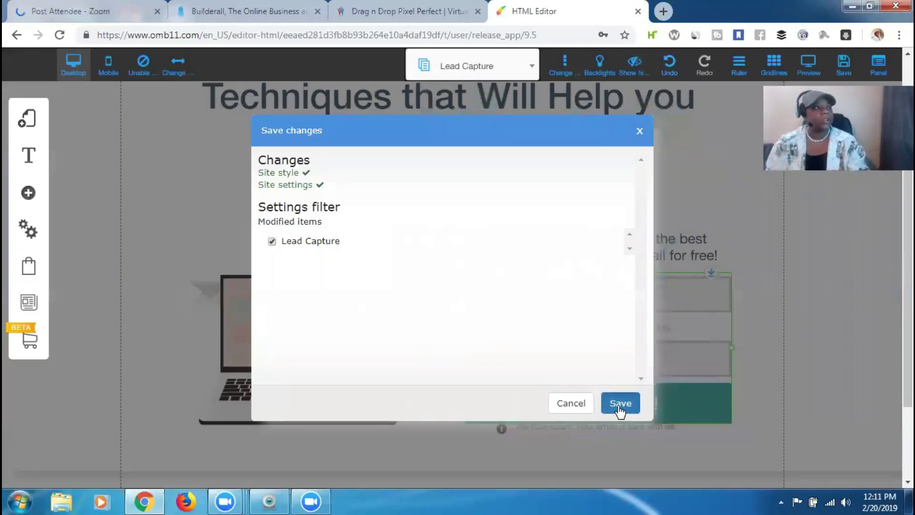
click(620, 404)
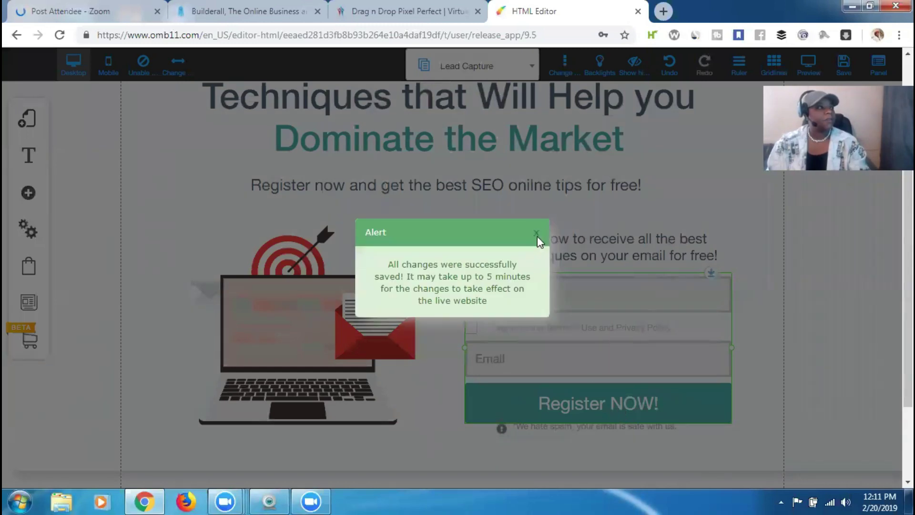
click(537, 234)
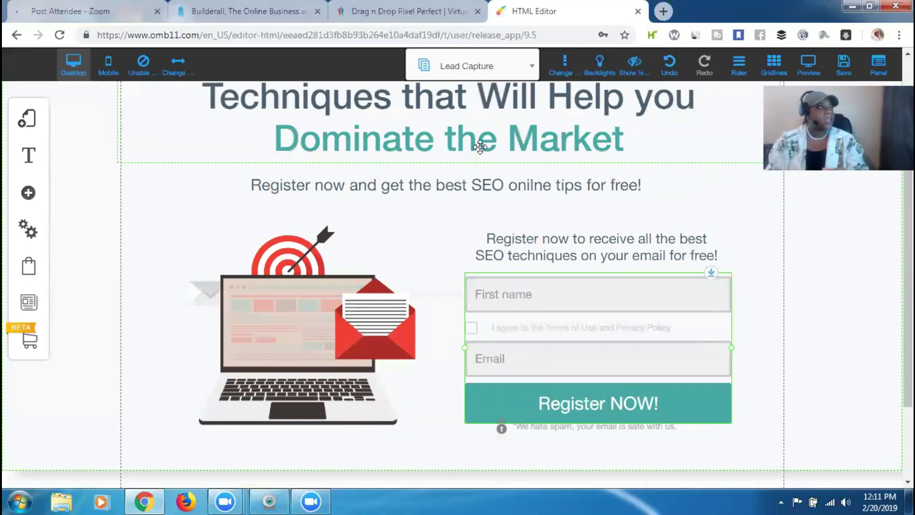
Switch to editing the Thank you page and save the site, dismissing the alert
click(510, 191)
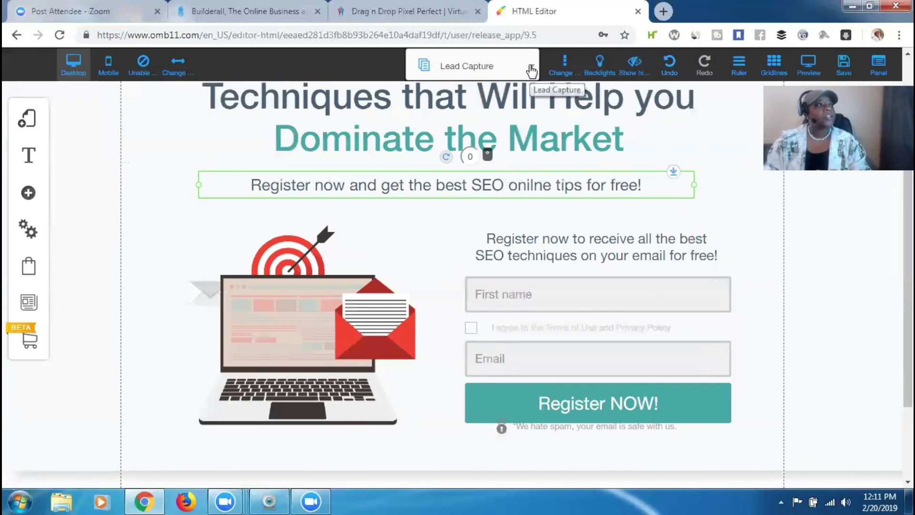
click(532, 68)
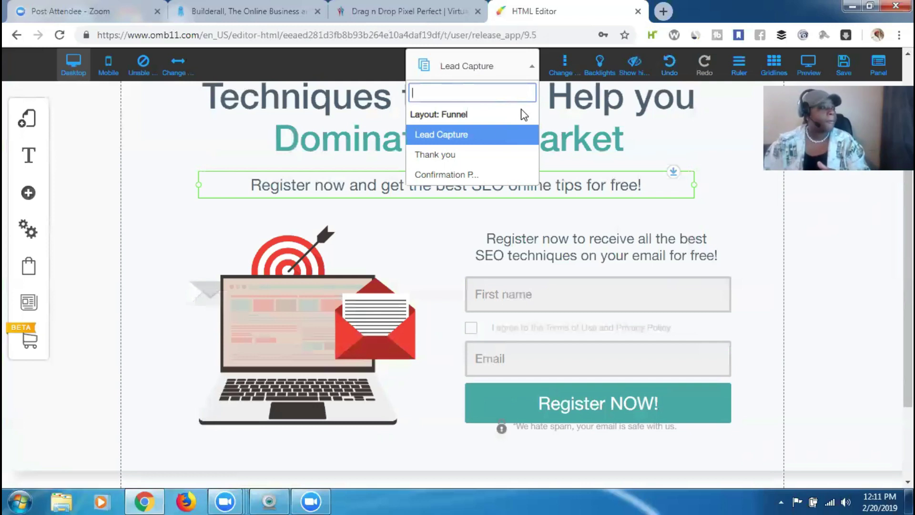
click(448, 154)
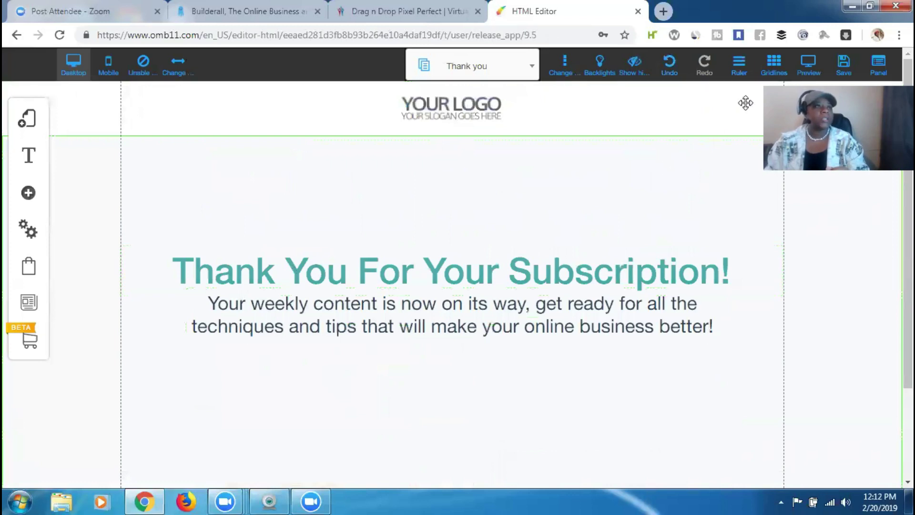
click(843, 70)
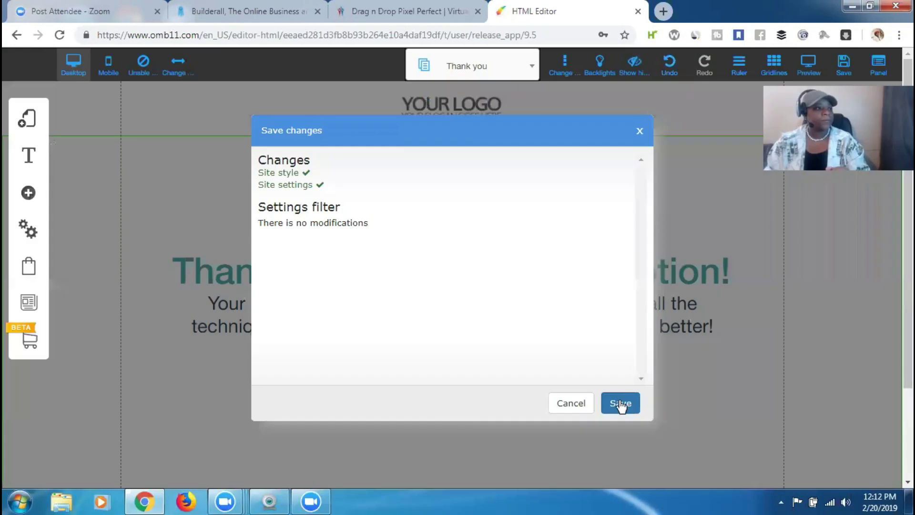
click(620, 403)
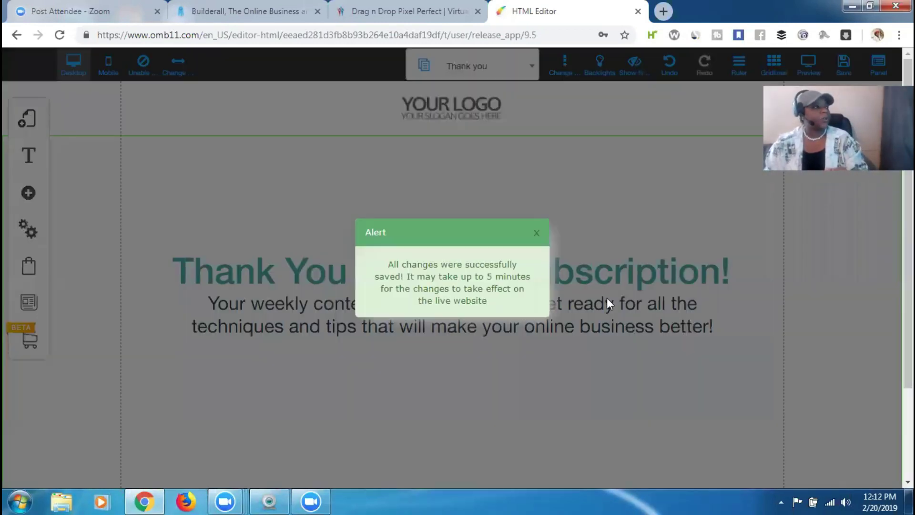
click(536, 232)
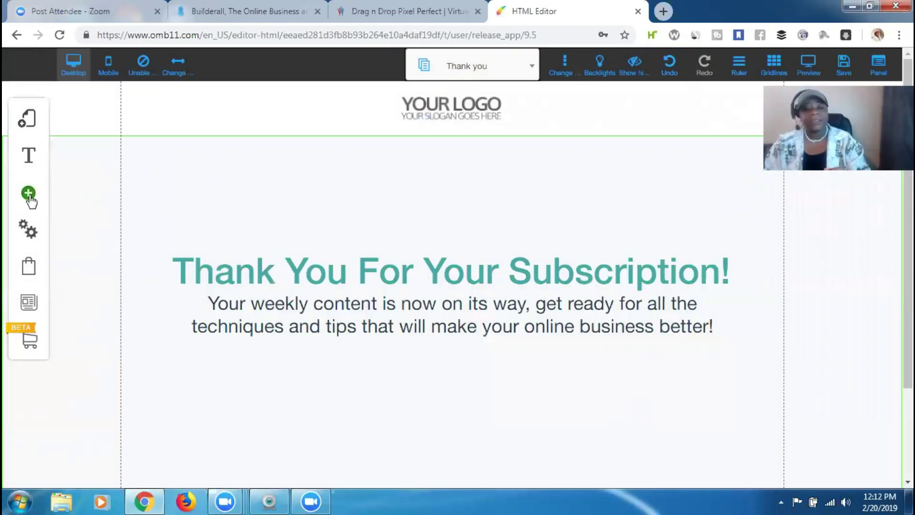
Add the pink megaphone Call to Action button and place it below the thank-you text, at about X 239, Y 343
click(29, 194)
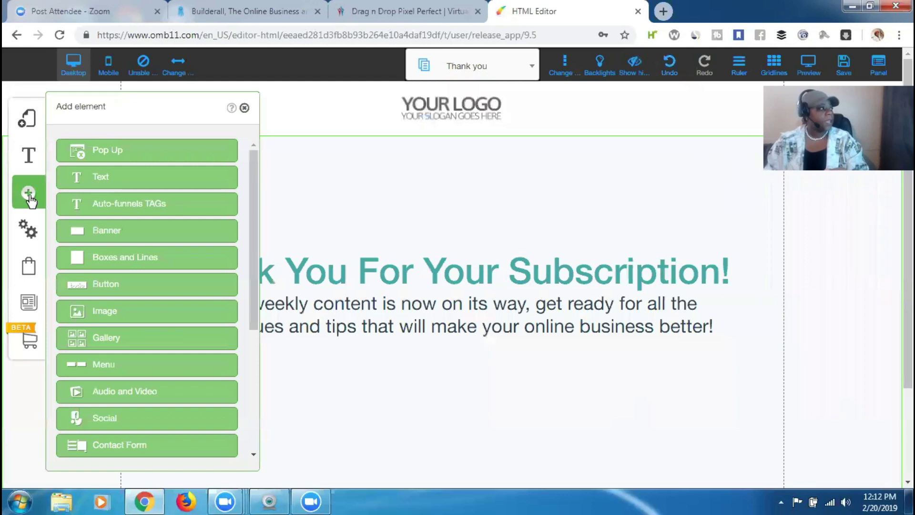
click(115, 286)
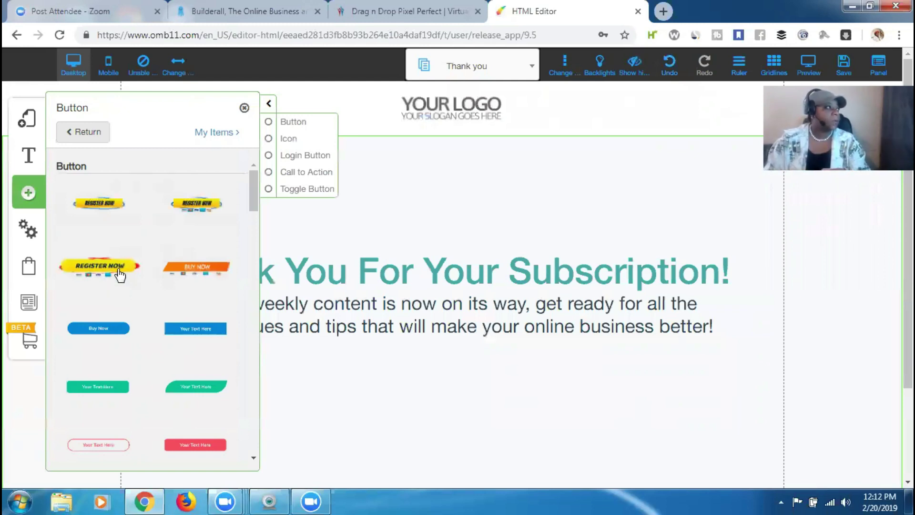
click(269, 173)
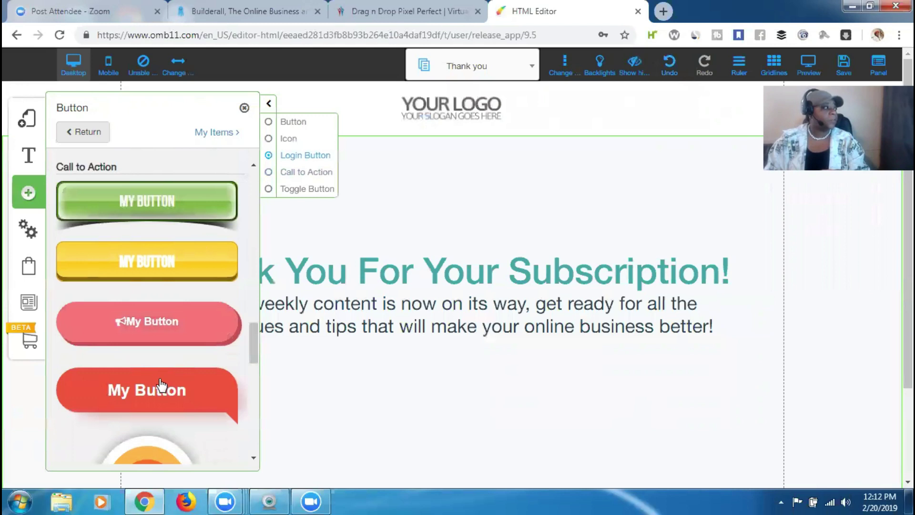
click(163, 324)
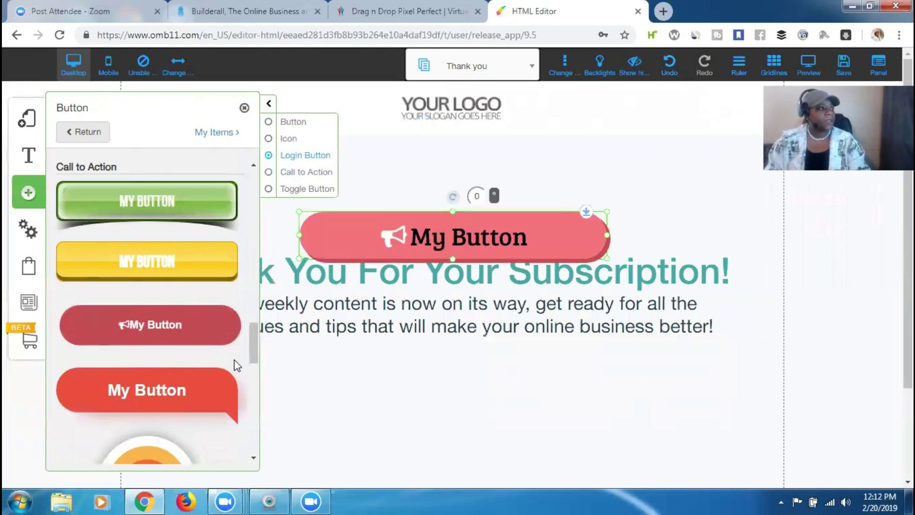
click(350, 378)
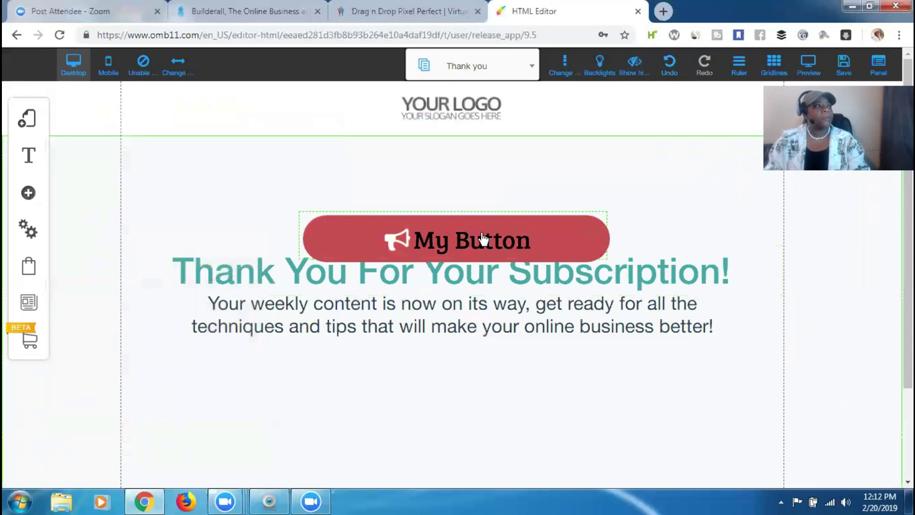
drag(481, 231, 465, 387)
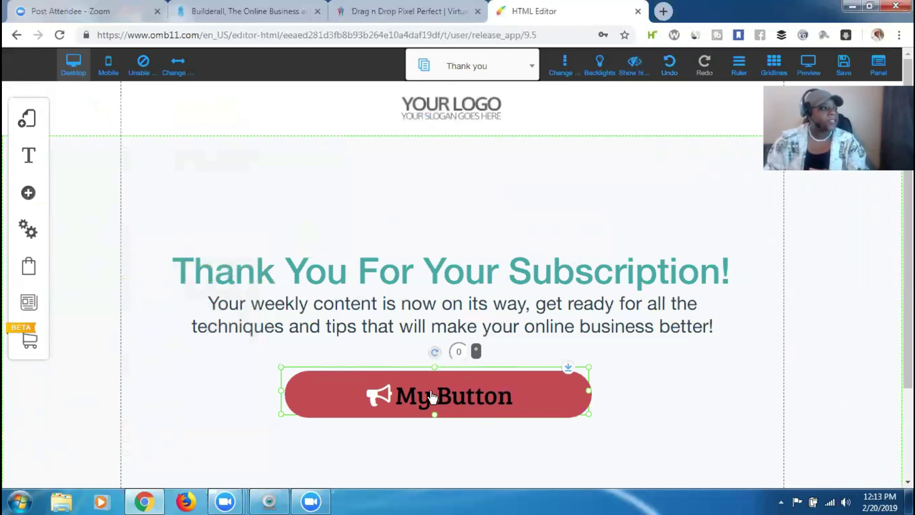
Give the new button a document link action and upload "10 value emails p1" from the EMAIL SERIES folder to the file repository
click(464, 394)
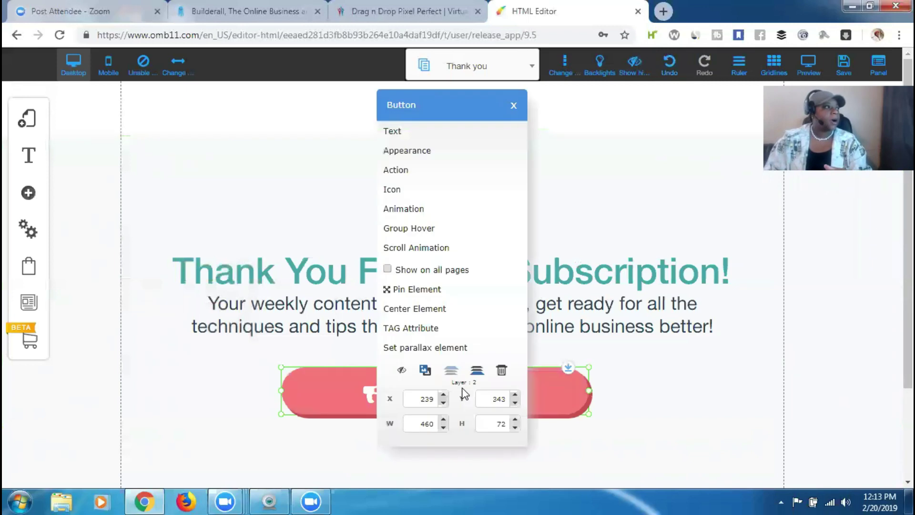
click(402, 171)
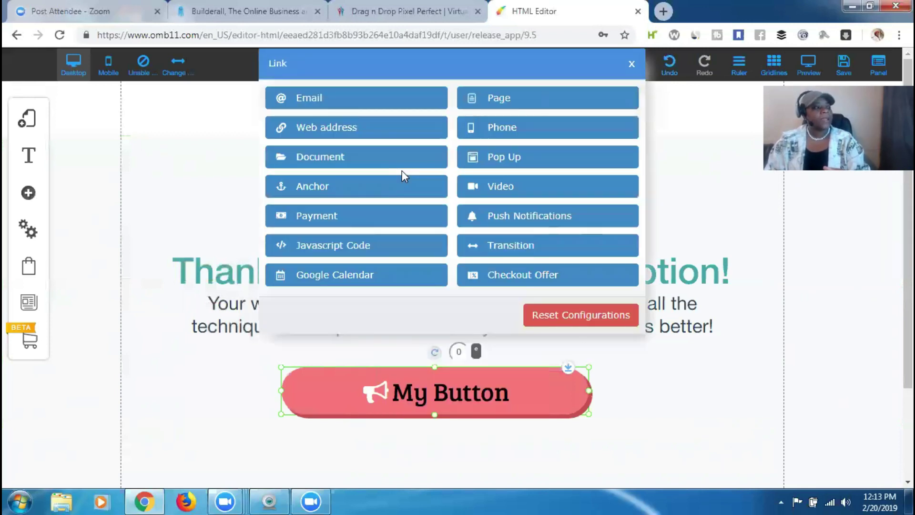
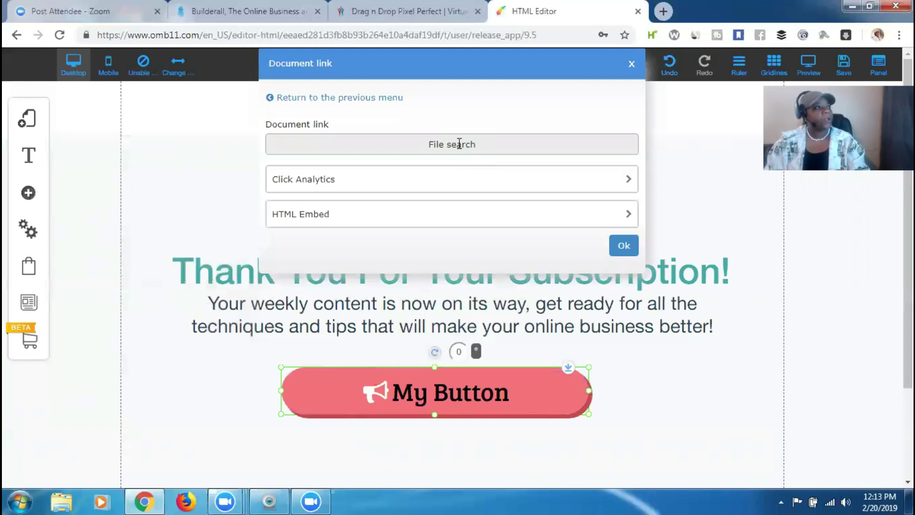
click(459, 143)
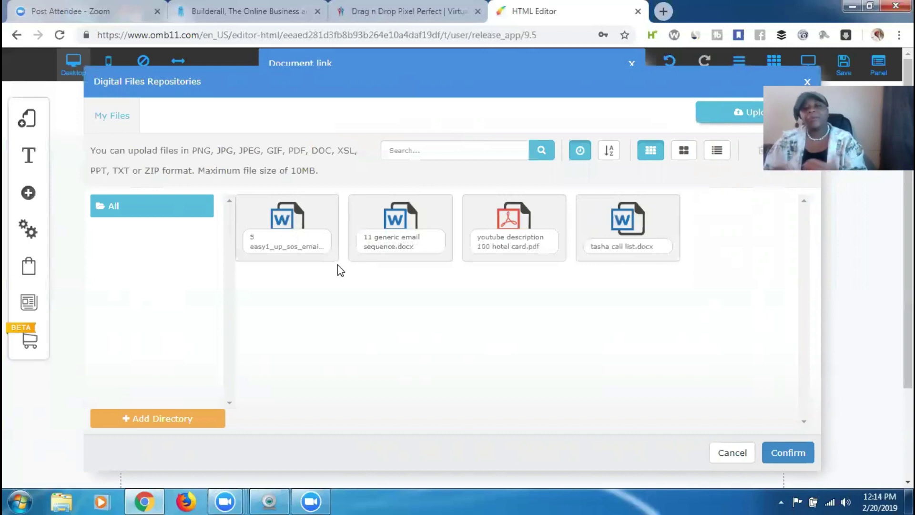
click(739, 118)
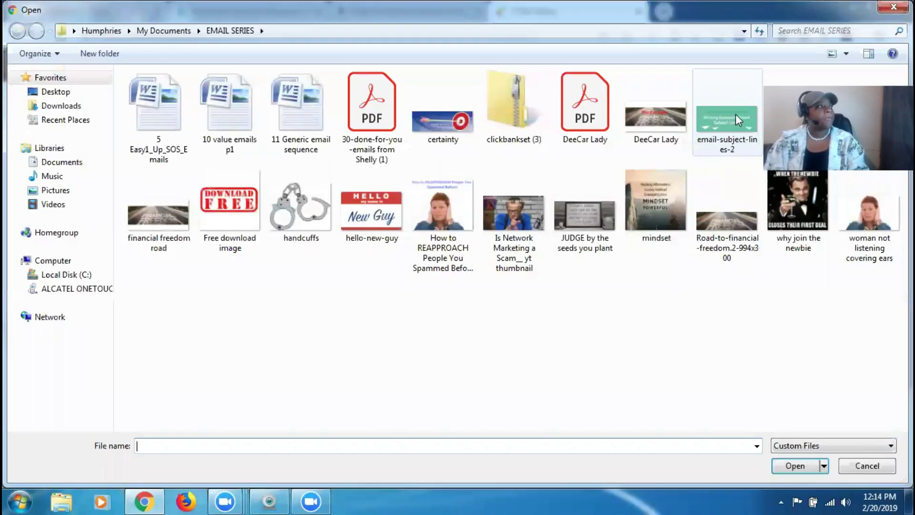
click(228, 108)
double_click(227, 108)
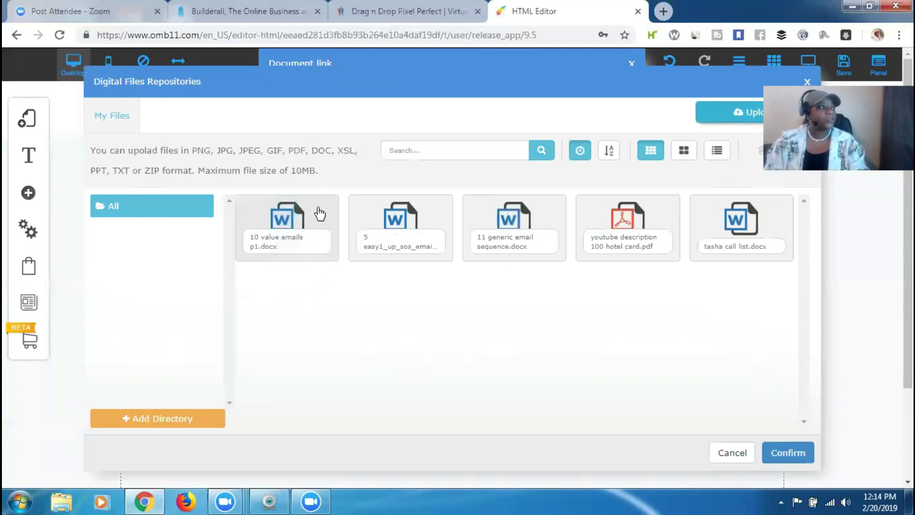
Select "10 value emails p1.docx" as the button's linked document and apply the link
mouse_move(317, 213)
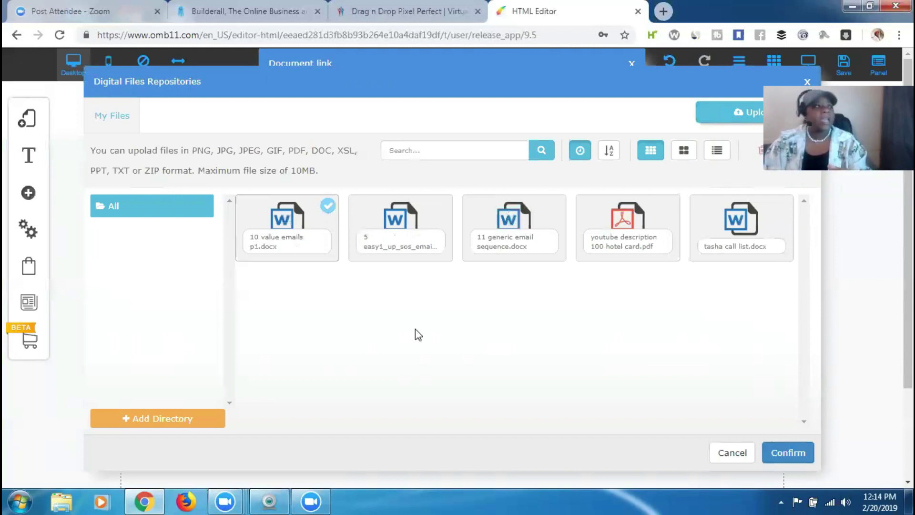
click(791, 455)
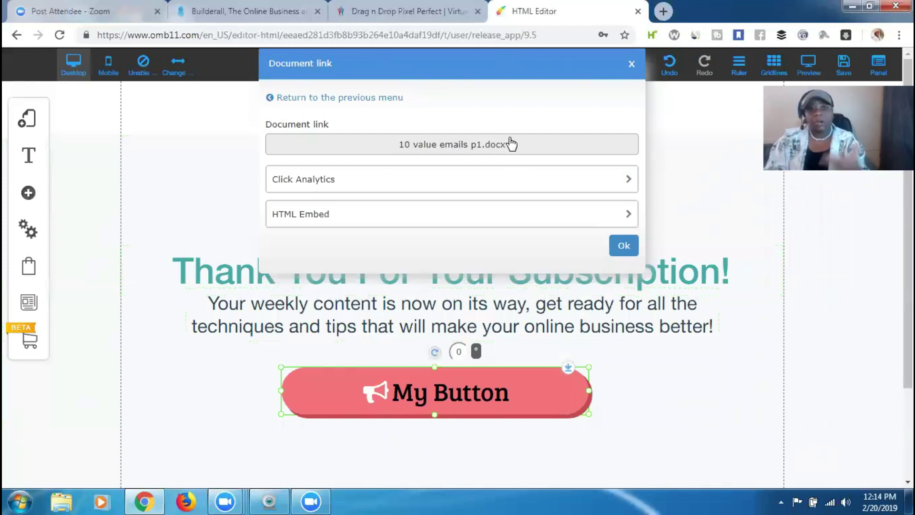
click(622, 246)
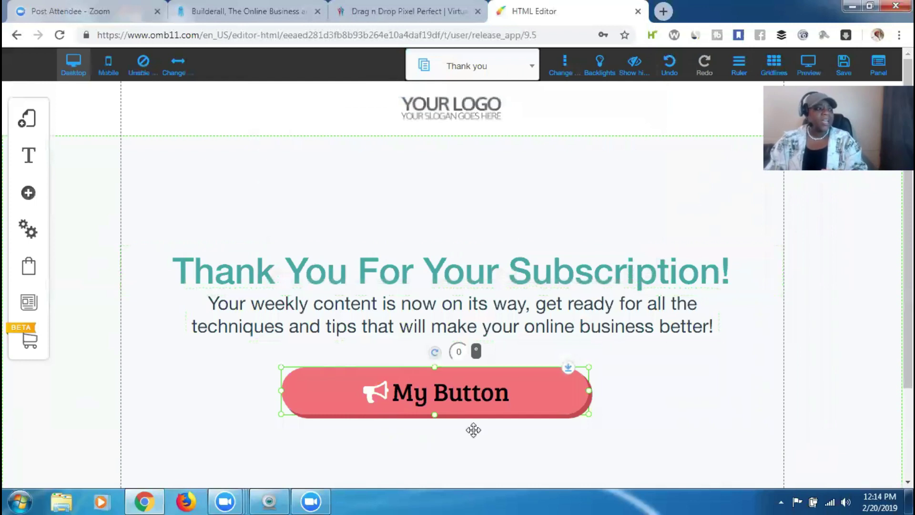